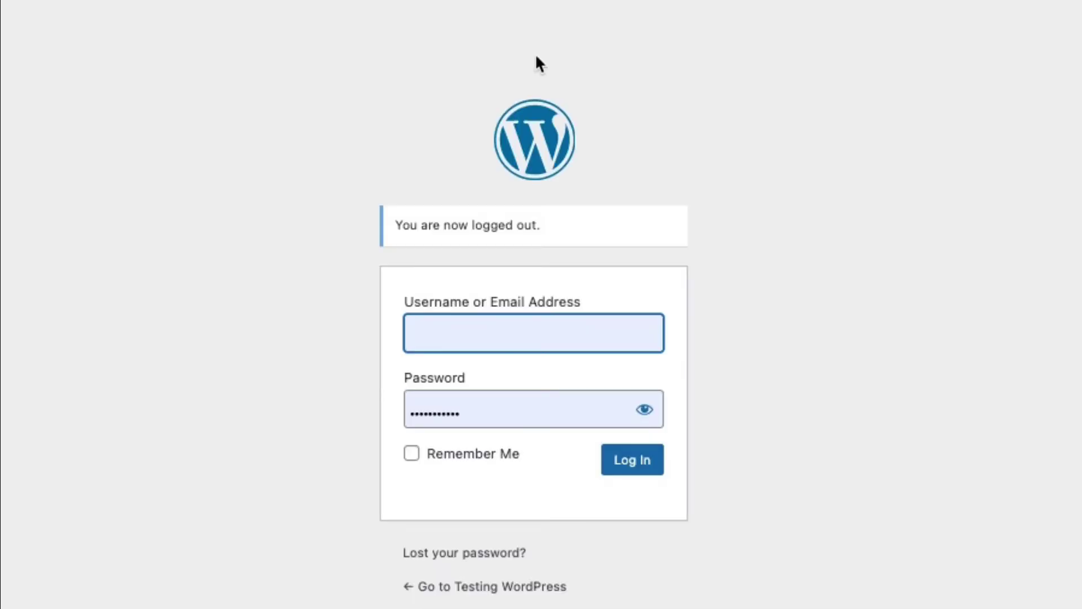
type("newadminuser")
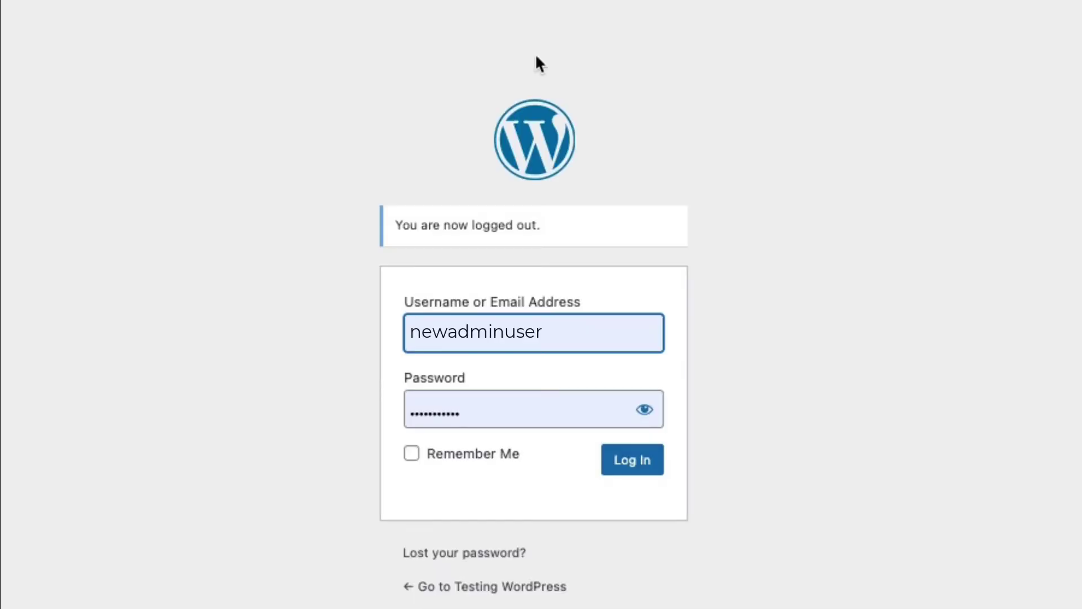